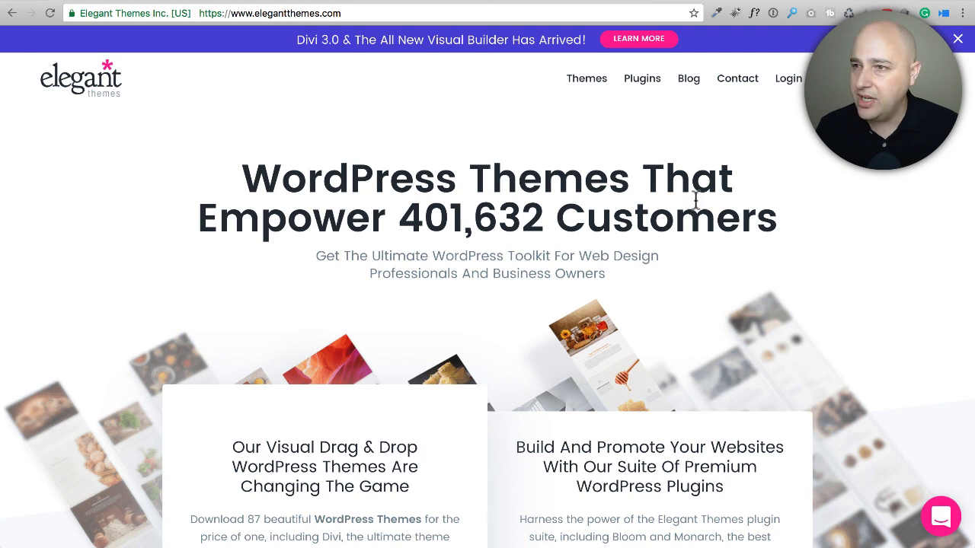
- Review the installed themes, then list the active plugins Divi Builder and Fullwidth Page Templates
{"action": "left_click", "coordinate": [866, 4]}
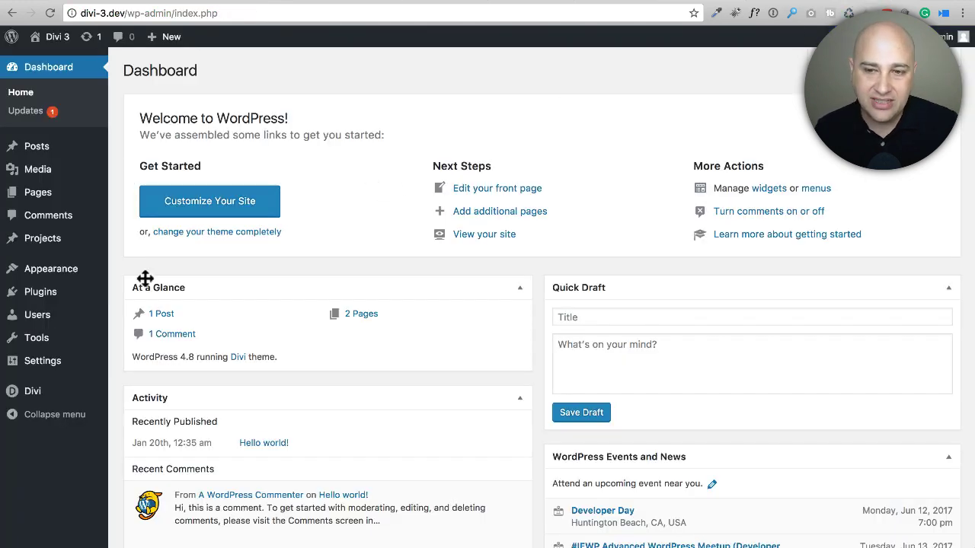
{"action": "left_click", "coordinate": [50, 275]}
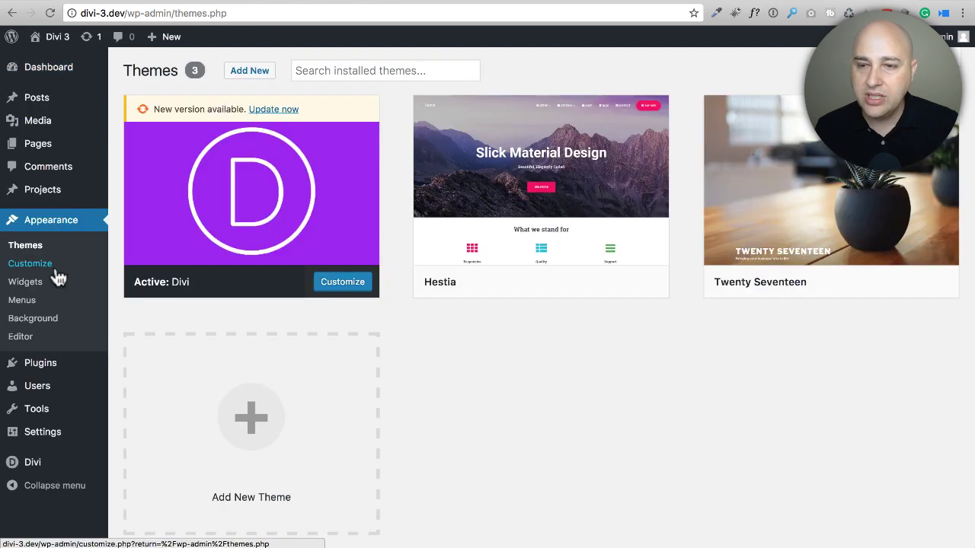
{"action": "mouse_move", "coordinate": [255, 181]}
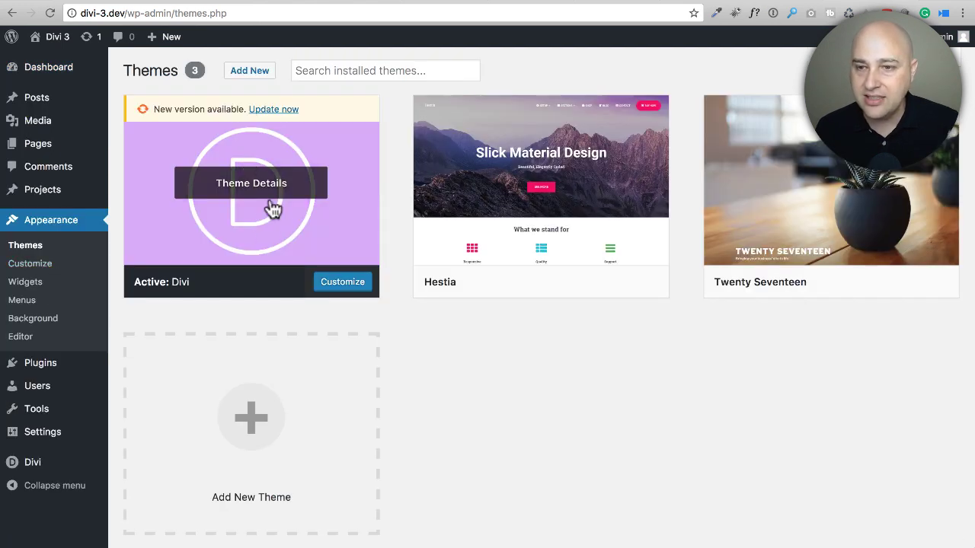
{"action": "left_click", "coordinate": [57, 366]}
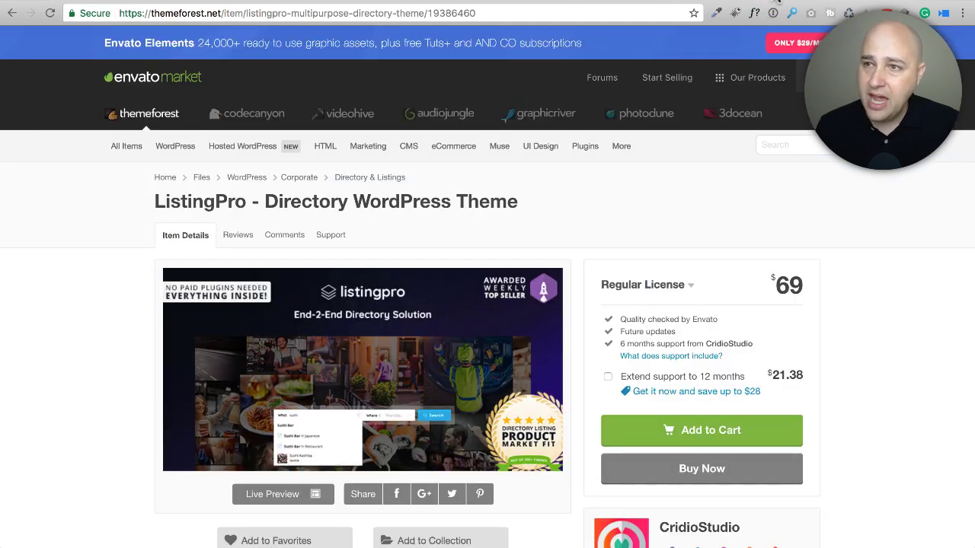
{"action": "scroll", "coordinate": [467, 213], "scroll_direction": "down", "scroll_amount": 3}
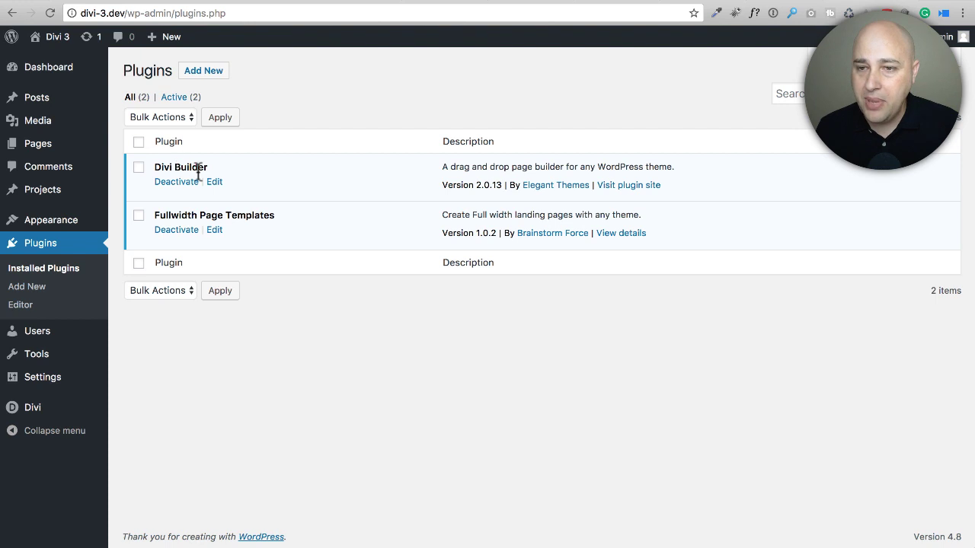
- Activate the Twenty Seventeen theme from the installed themes list
{"action": "left_click", "coordinate": [65, 228]}
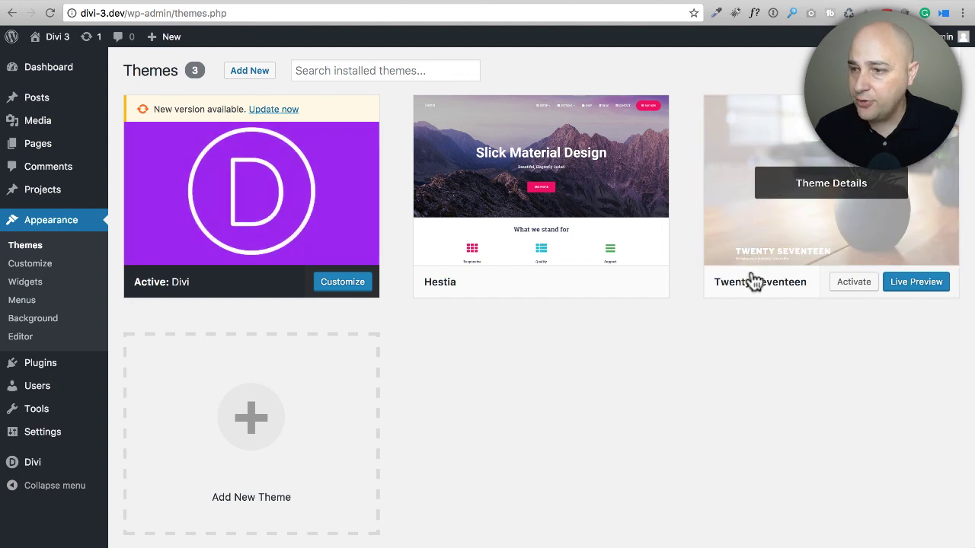
{"action": "left_click", "coordinate": [853, 283]}
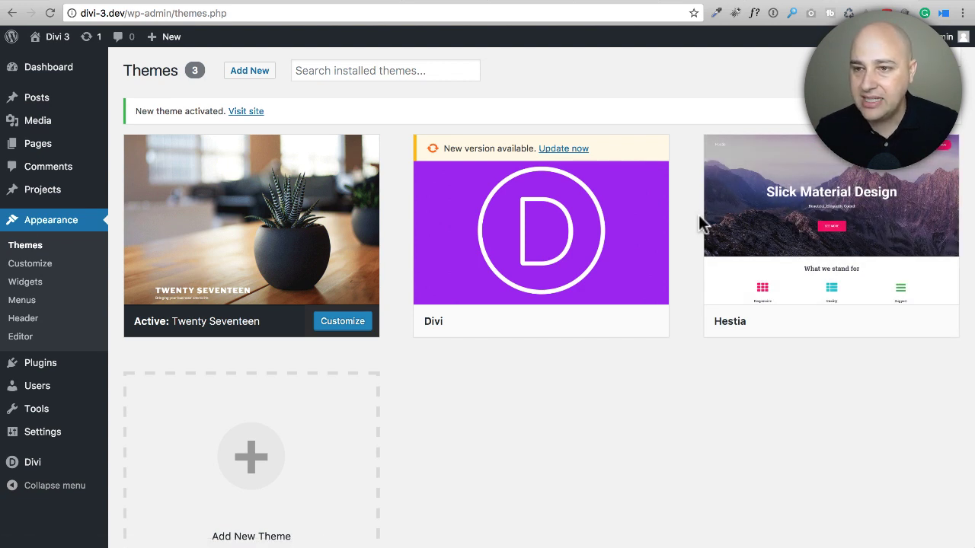
{"action": "mouse_move", "coordinate": [55, 44]}
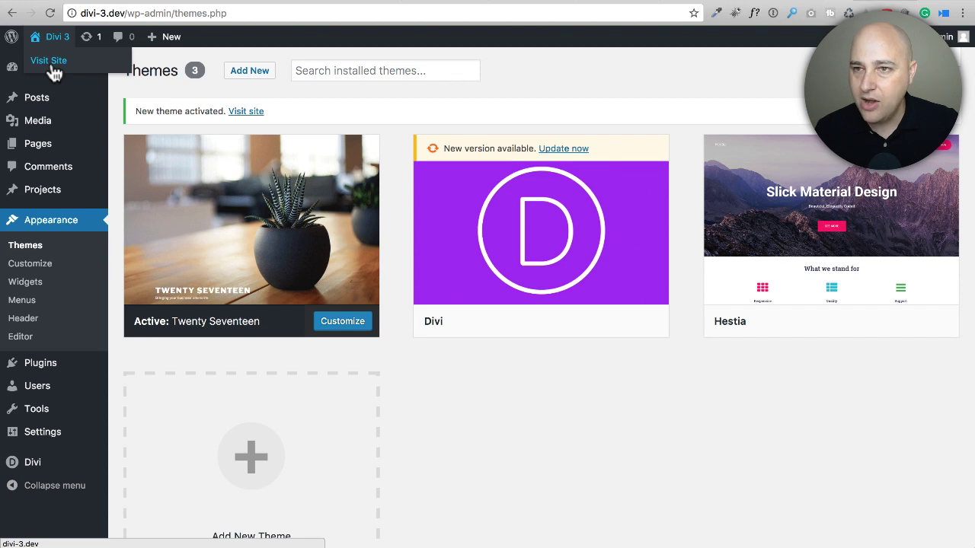
{"action": "left_click", "coordinate": [54, 67]}
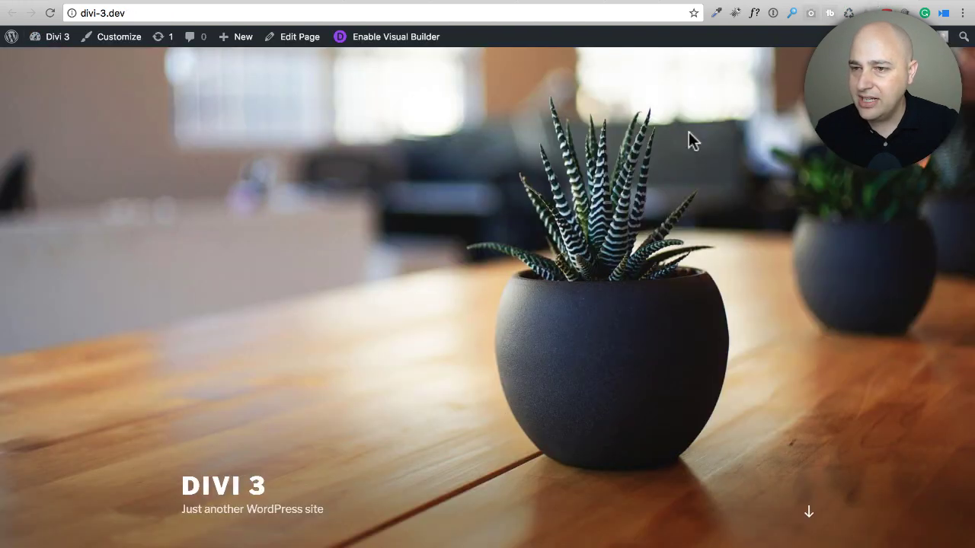
{"action": "scroll", "coordinate": [638, 214], "scroll_direction": "down", "scroll_amount": 10}
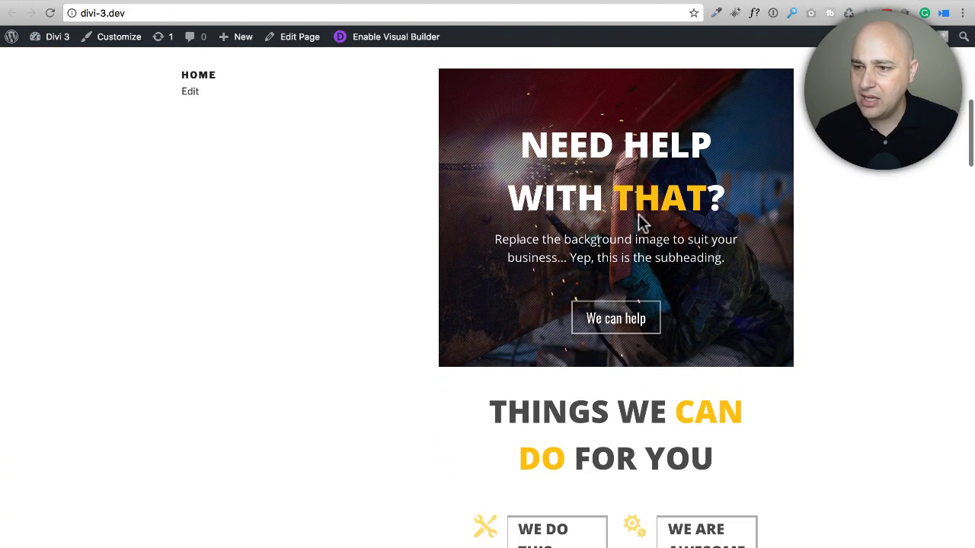
{"action": "scroll", "coordinate": [638, 214], "scroll_direction": "down", "scroll_amount": 10}
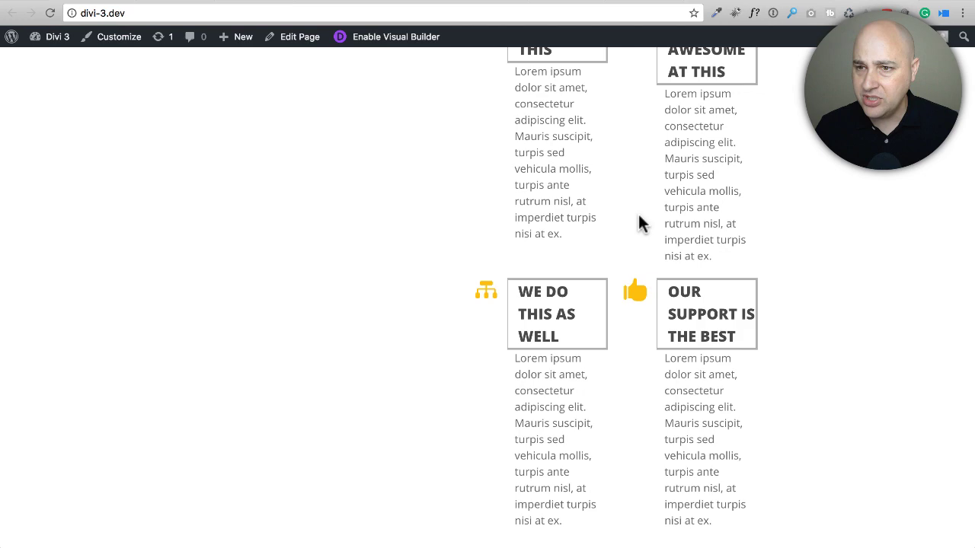
{"action": "scroll", "coordinate": [638, 214], "scroll_direction": "up", "scroll_amount": 15}
{"action": "scroll", "coordinate": [639, 214], "scroll_direction": "down", "scroll_amount": 5}
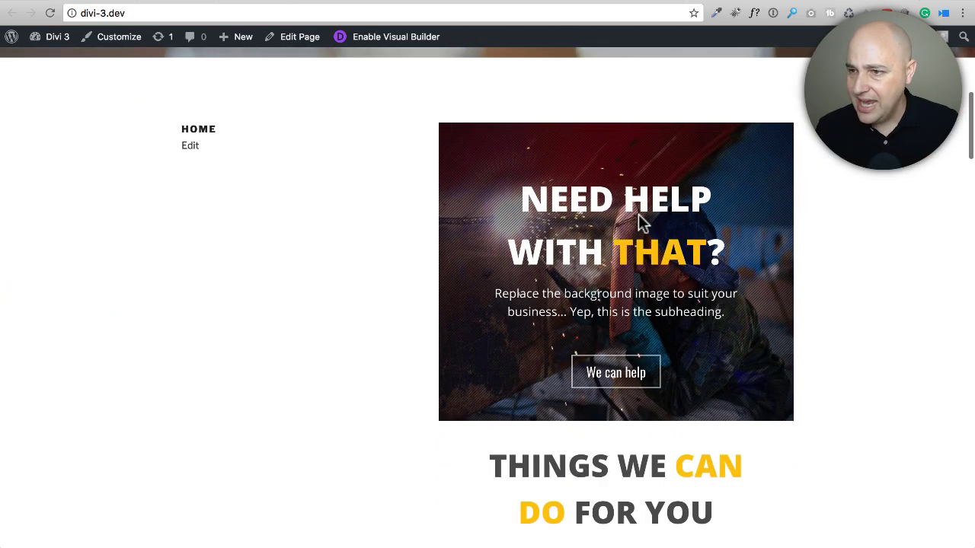
{"action": "scroll", "coordinate": [639, 216], "scroll_direction": "down", "scroll_amount": 4}
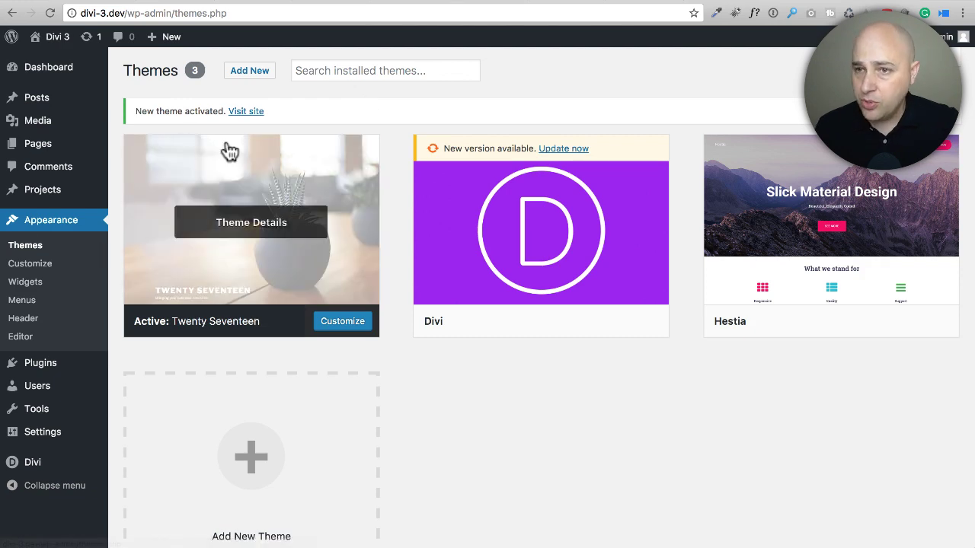
- Search the theme directory for 'astra' and preview the Astra theme, then close the preview
{"action": "left_click", "coordinate": [261, 76]}
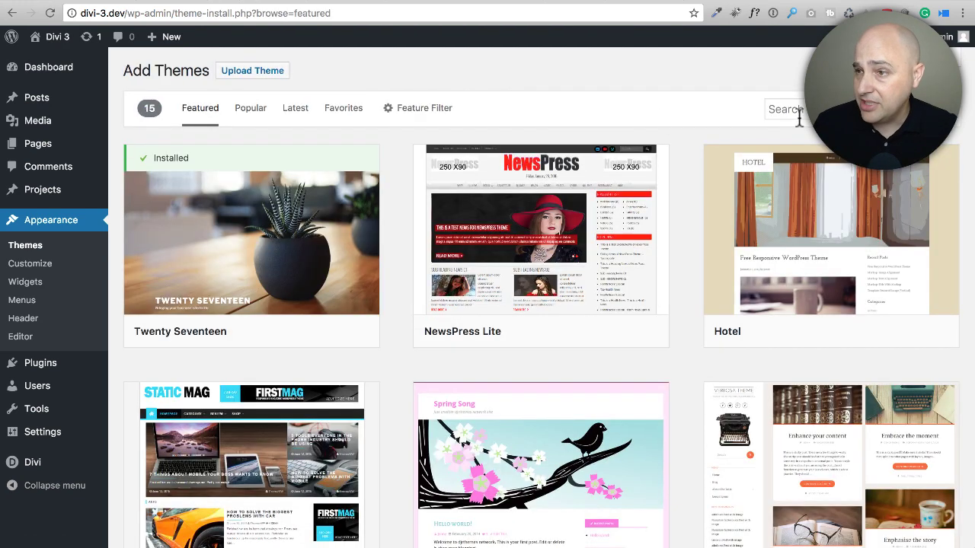
{"action": "left_click", "coordinate": [798, 112]}
{"action": "type", "text": "astra"}
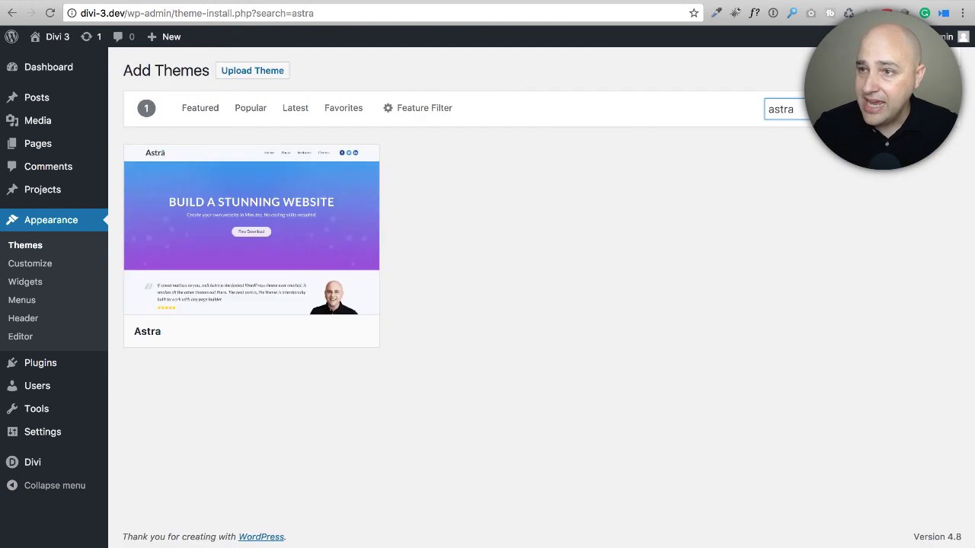
{"action": "mouse_move", "coordinate": [216, 244]}
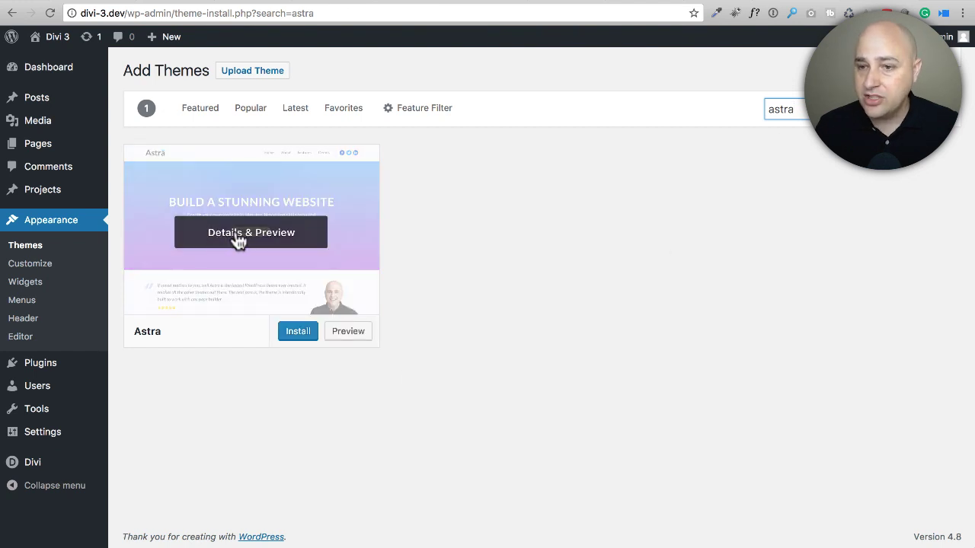
{"action": "left_click", "coordinate": [249, 254]}
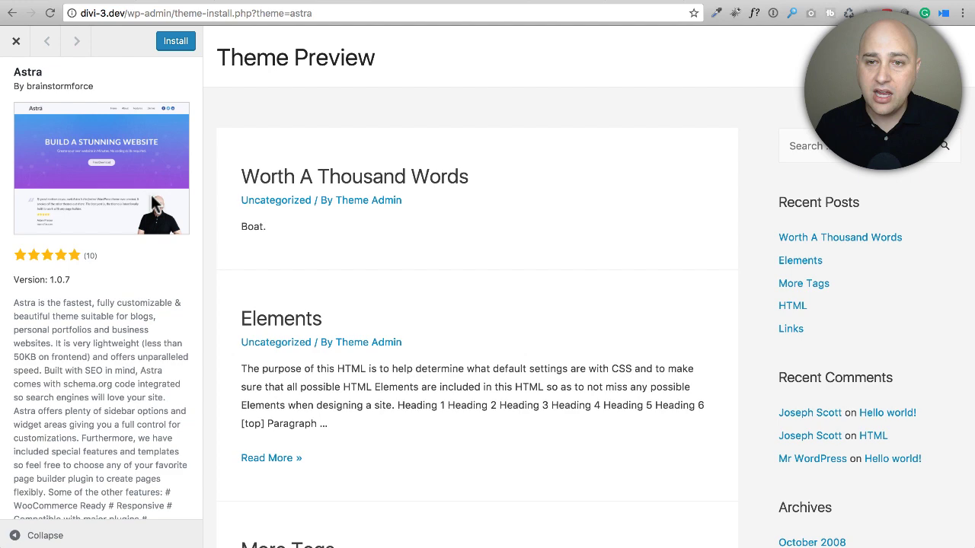
{"action": "left_click", "coordinate": [16, 41]}
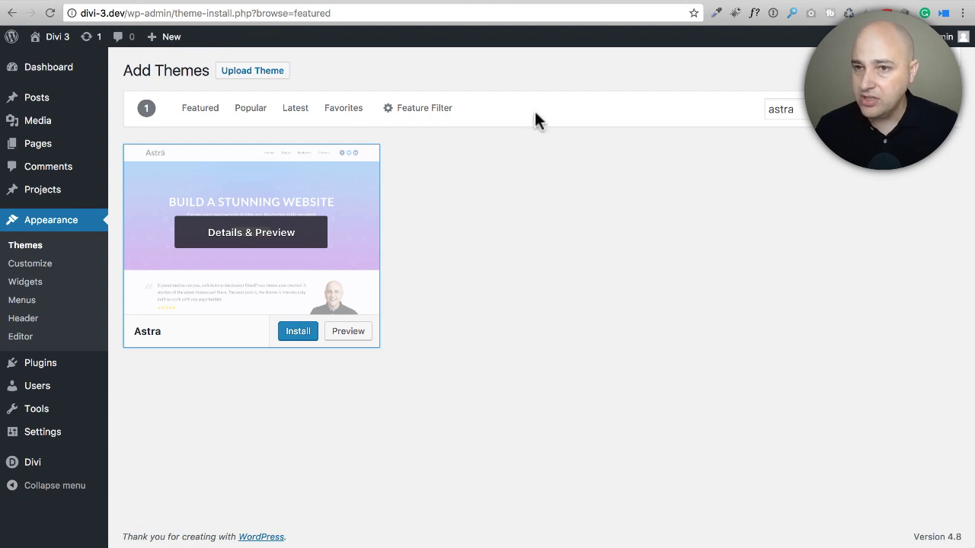
- Browse the Featured, Popular, then Latest theme lists, with OceanWP at the top
{"action": "left_click", "coordinate": [201, 114]}
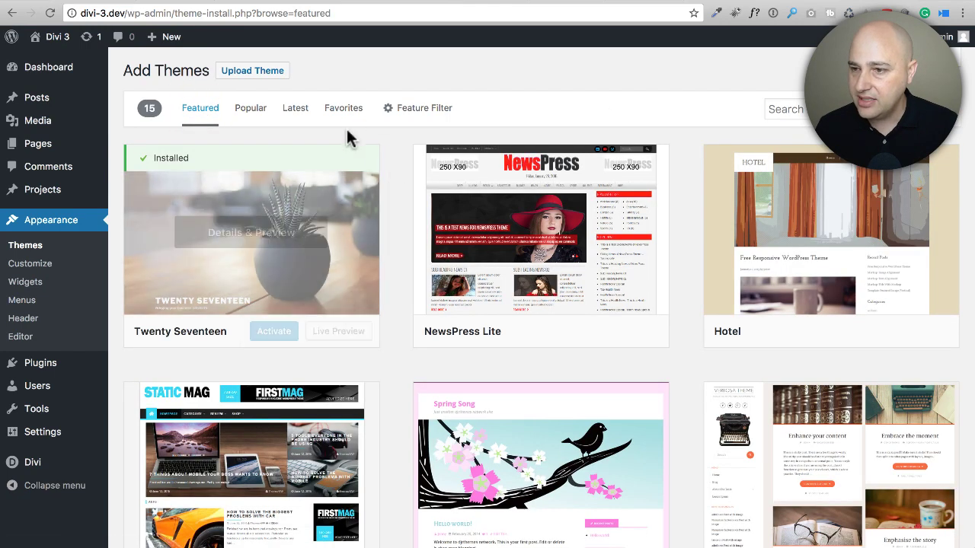
{"action": "left_click", "coordinate": [254, 112]}
{"action": "left_click", "coordinate": [296, 113]}
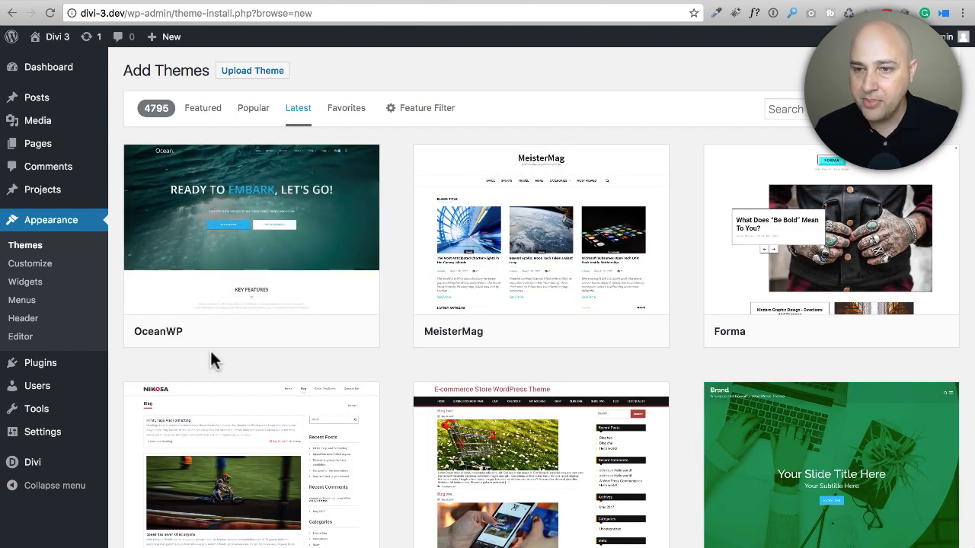
{"action": "mouse_move", "coordinate": [212, 266]}
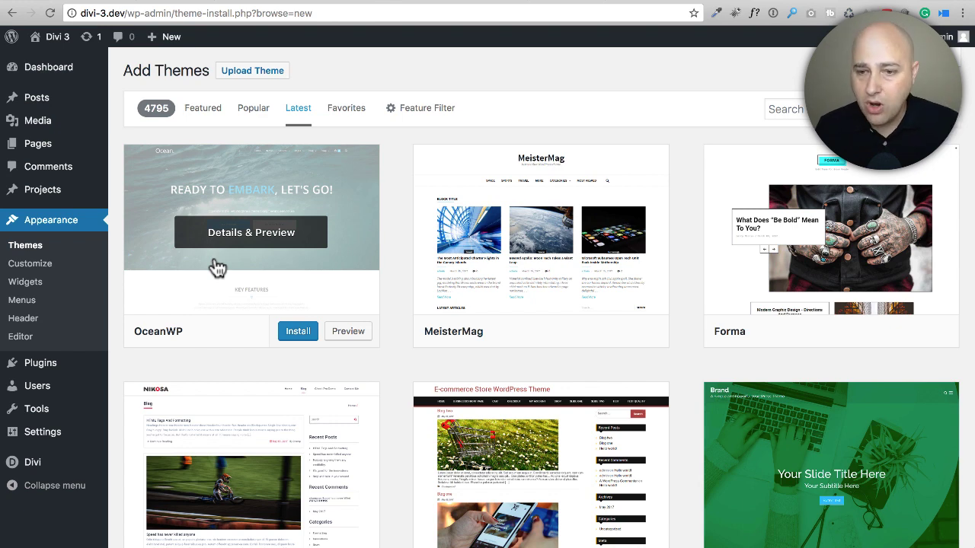
- Search new plugins for 'fullwidth' and open the Fullwidth Templates plugin's details
{"action": "left_click", "coordinate": [73, 370]}
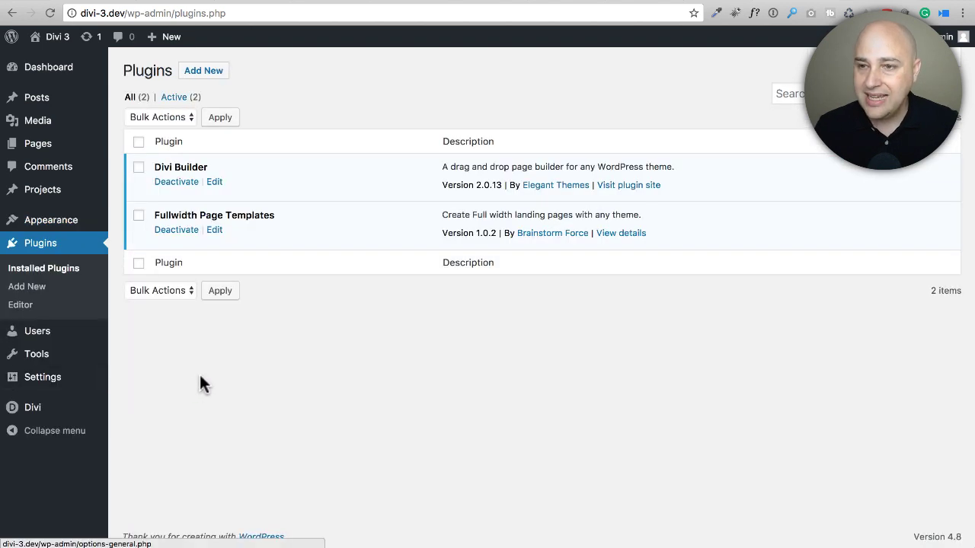
{"action": "left_click", "coordinate": [213, 73]}
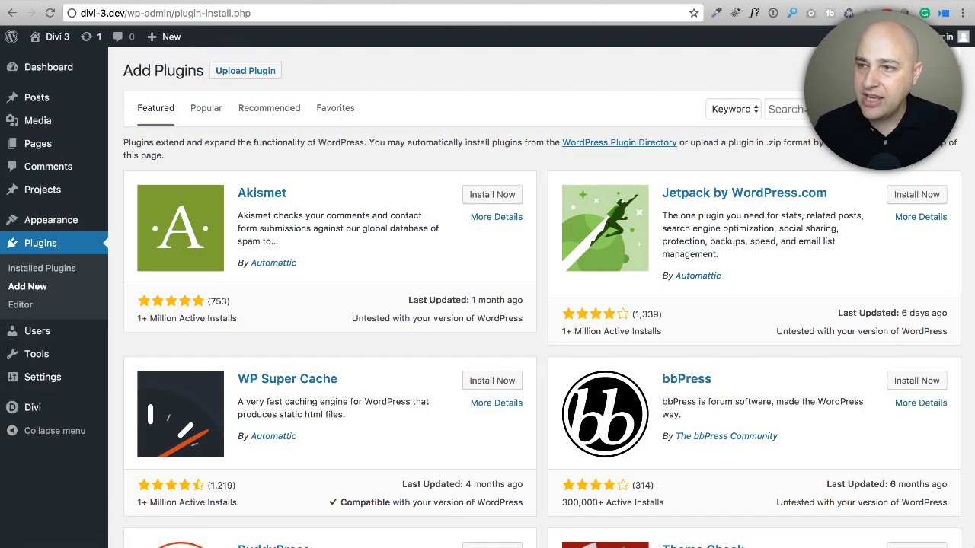
{"action": "left_click", "coordinate": [785, 109]}
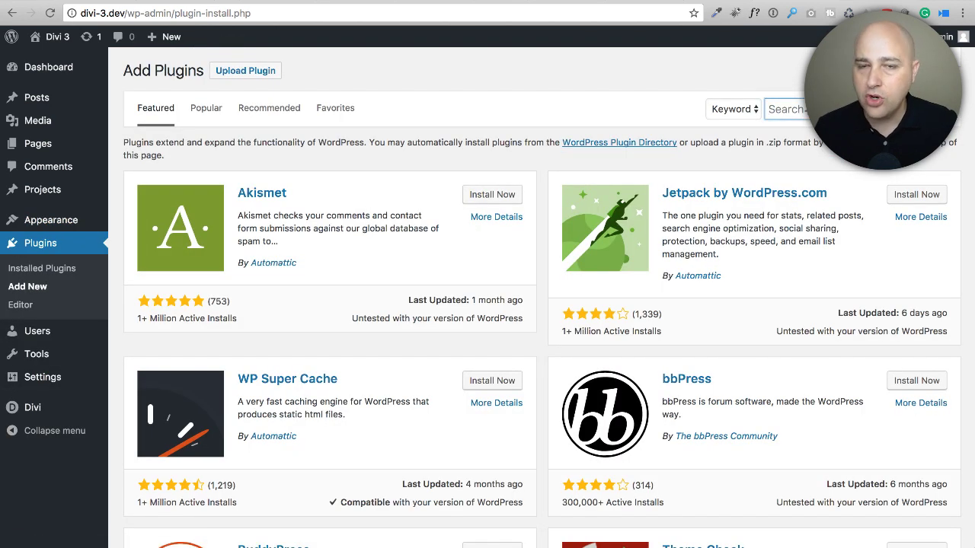
{"action": "type", "text": "fullwidth"}
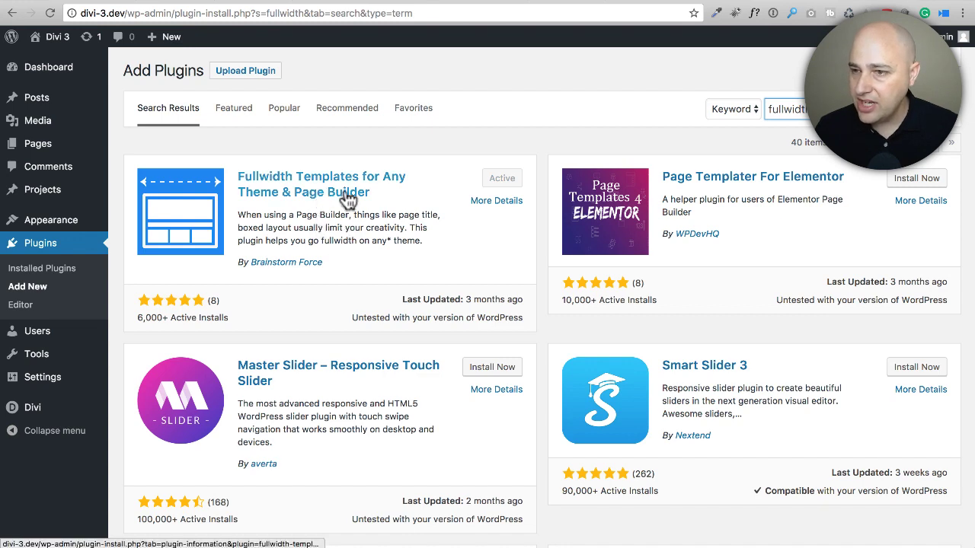
{"action": "left_click", "coordinate": [479, 201]}
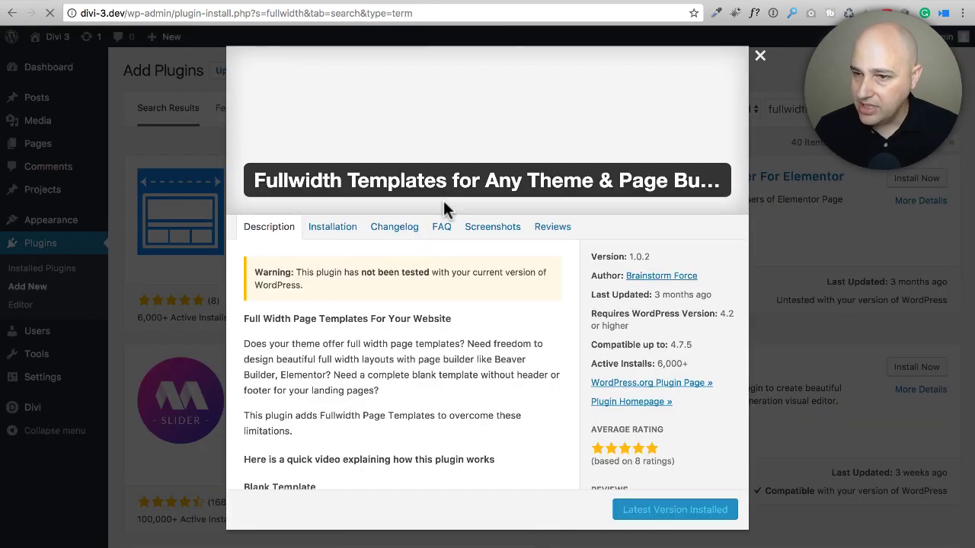
- Read through and close the Fullwidth Templates details, then show the Pages list
{"action": "scroll", "coordinate": [443, 200], "scroll_direction": "down", "scroll_amount": 8}
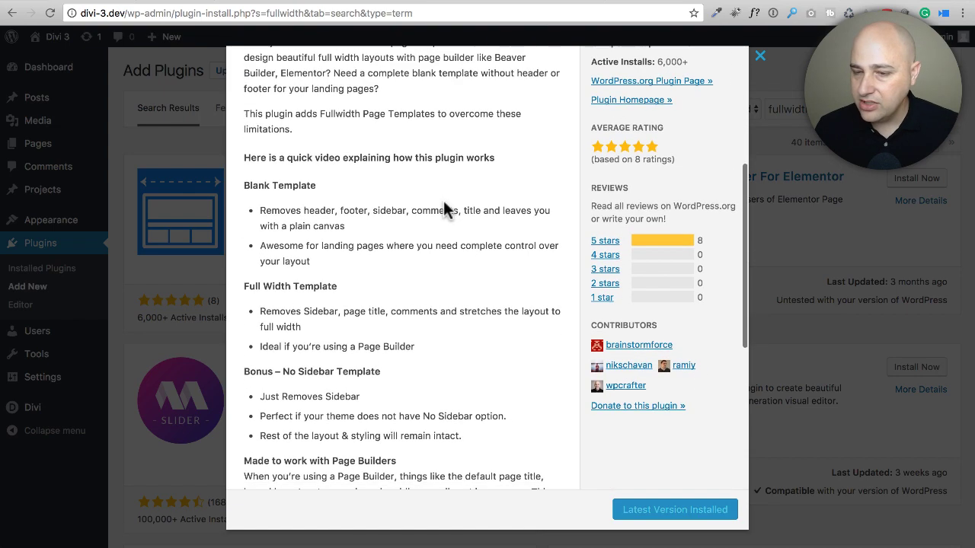
{"action": "scroll", "coordinate": [444, 202], "scroll_direction": "down", "scroll_amount": 10}
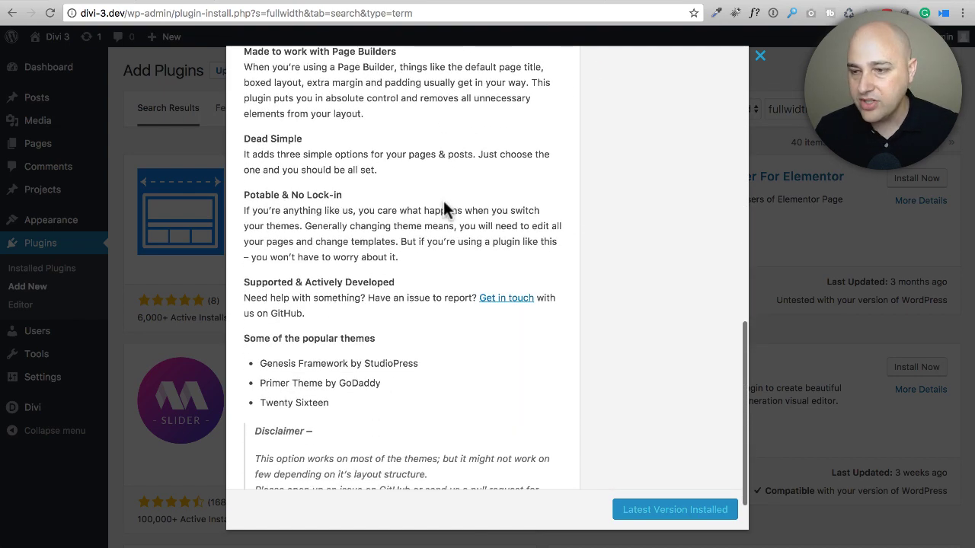
{"action": "scroll", "coordinate": [444, 209], "scroll_direction": "up", "scroll_amount": 15}
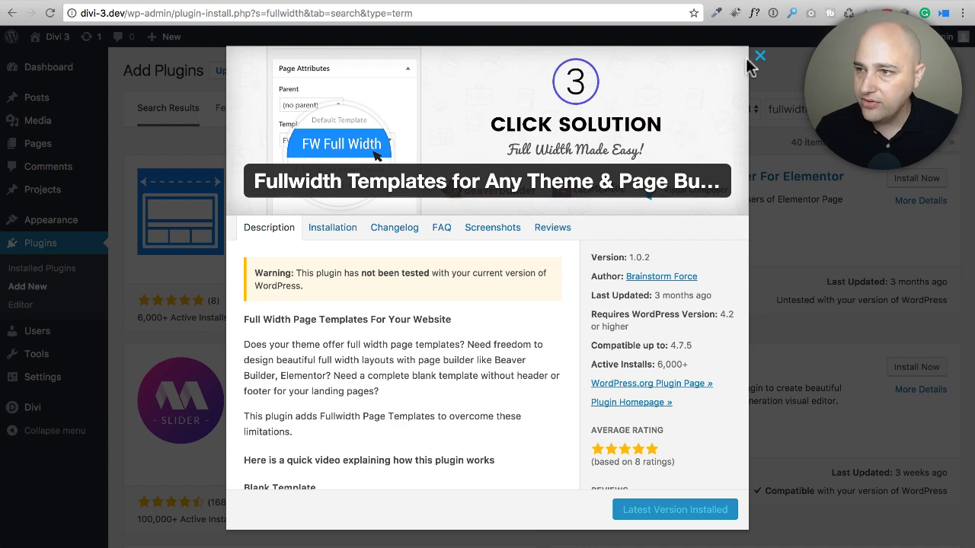
{"action": "left_click", "coordinate": [759, 57]}
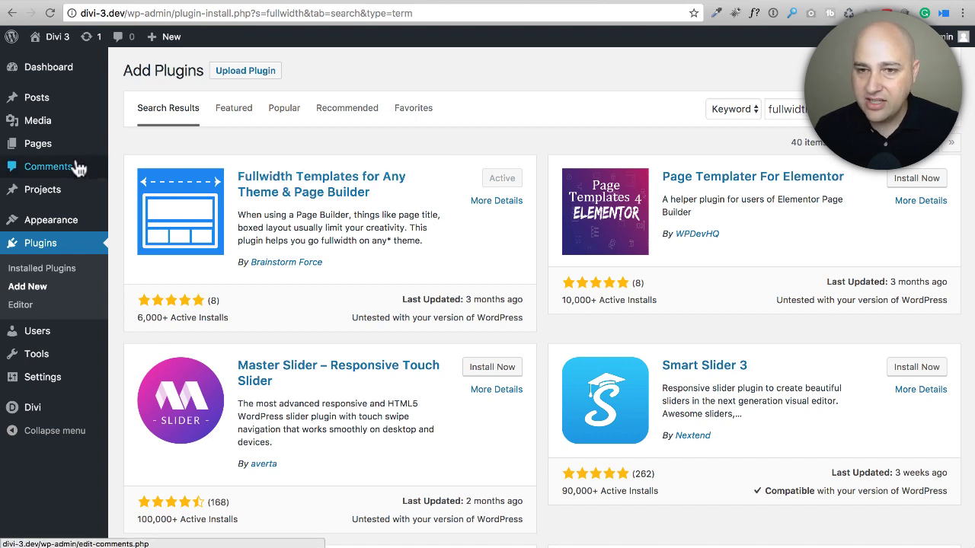
{"action": "mouse_move", "coordinate": [58, 151]}
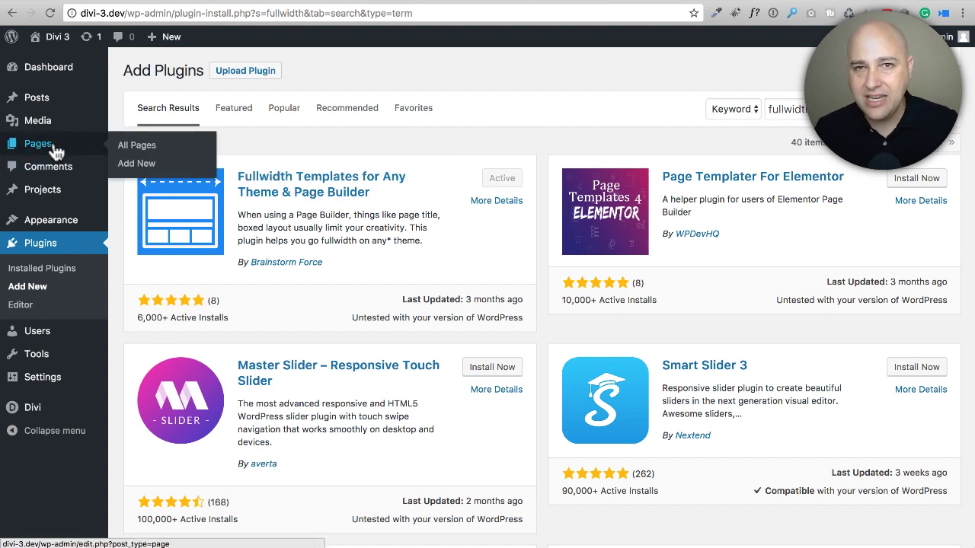
{"action": "left_click", "coordinate": [58, 151]}
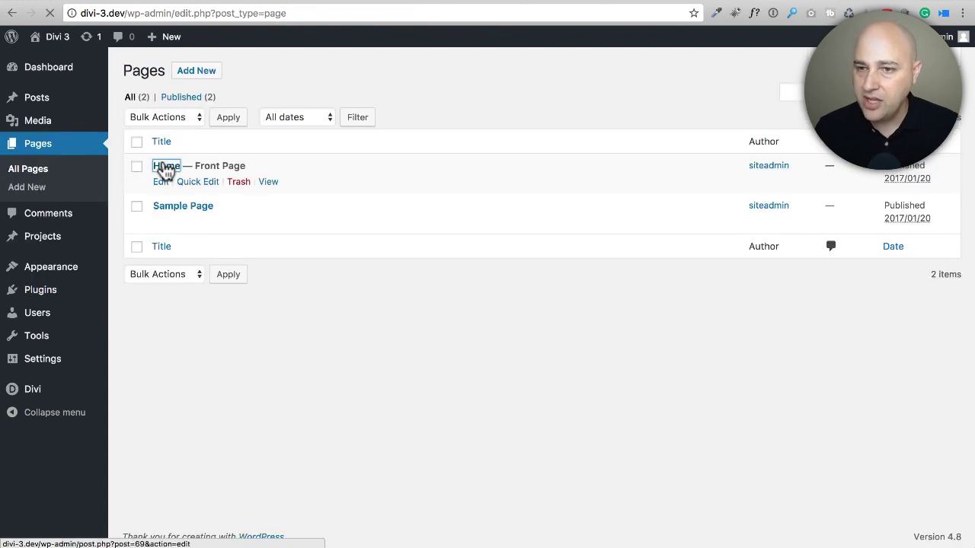
- Set the Home page's template to FW Fullwidth and update the page
{"action": "left_click", "coordinate": [166, 166]}
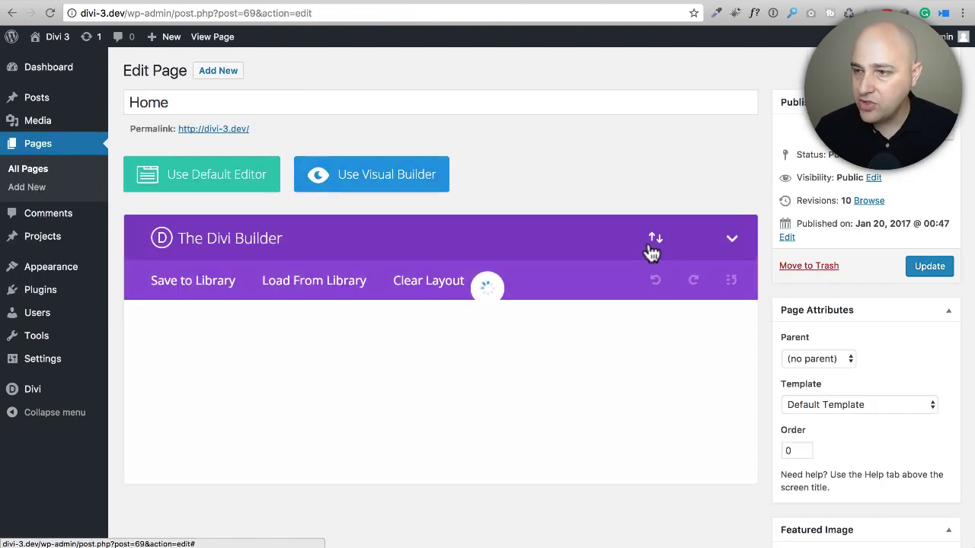
{"action": "scroll", "coordinate": [663, 249], "scroll_direction": "down", "scroll_amount": 5}
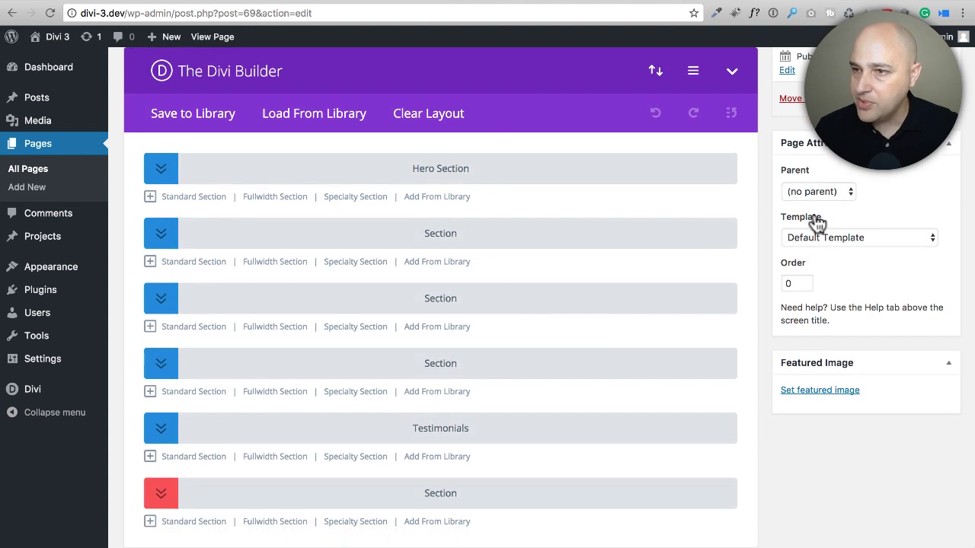
{"action": "left_click", "coordinate": [880, 239]}
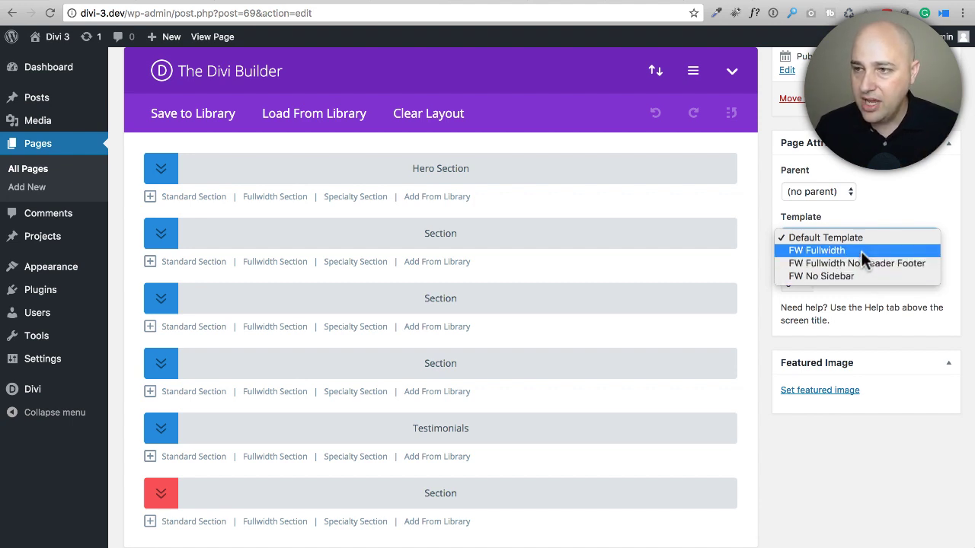
{"action": "left_click", "coordinate": [861, 251]}
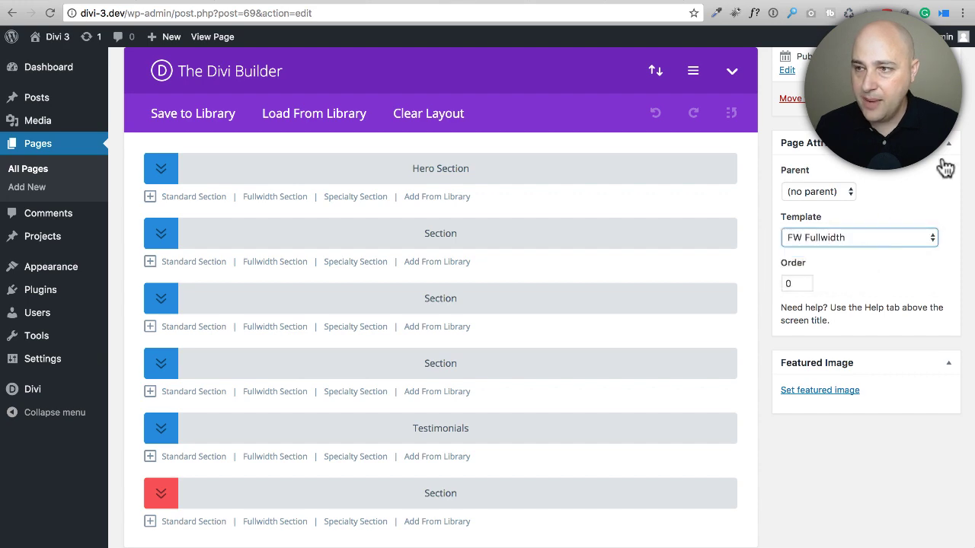
{"action": "left_click", "coordinate": [929, 98]}
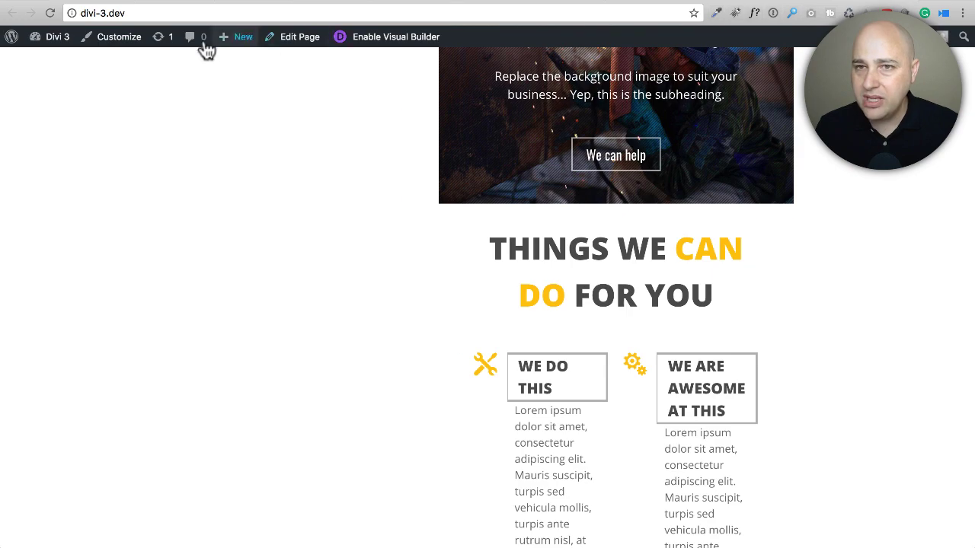
- Reload the live home page and scroll down to the footer to check the full-width layout
{"action": "left_click", "coordinate": [49, 13]}
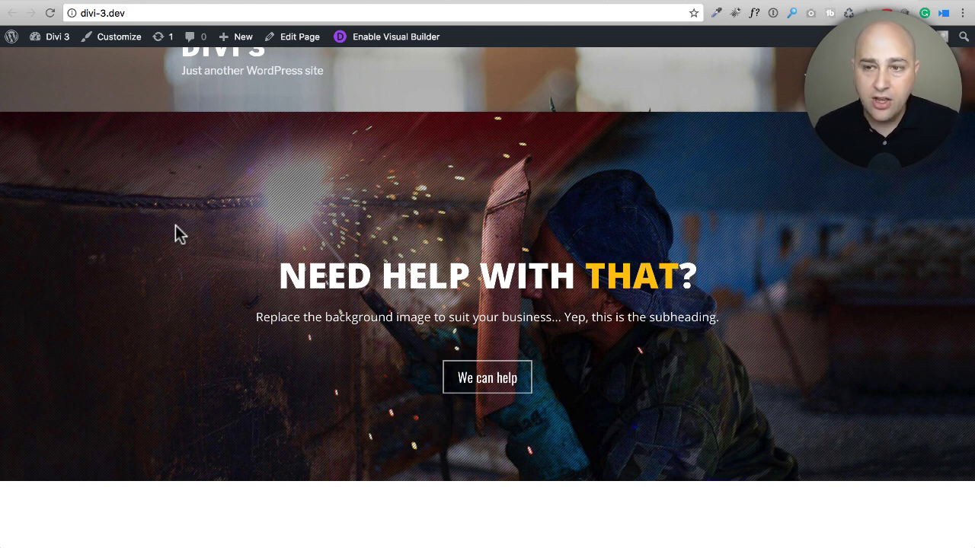
{"action": "scroll", "coordinate": [175, 226], "scroll_direction": "down", "scroll_amount": 5}
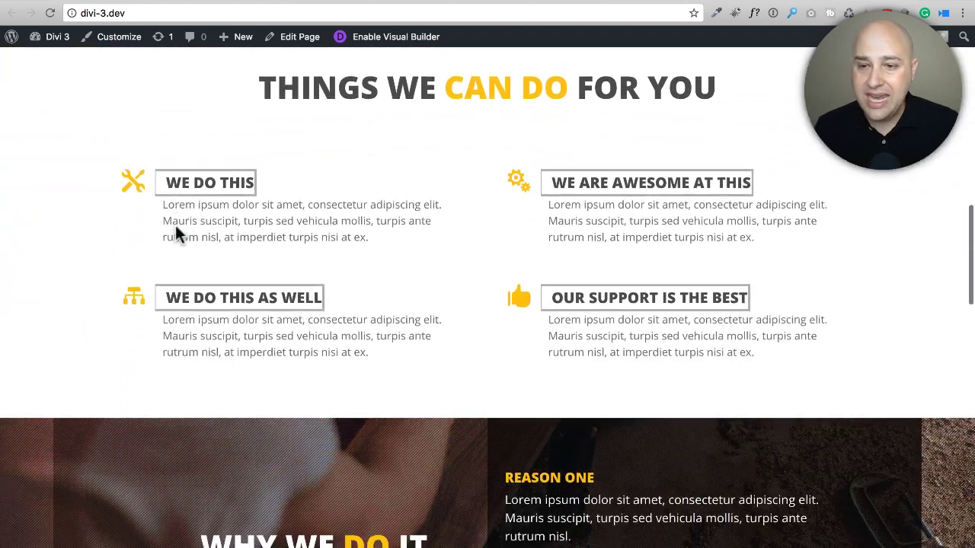
{"action": "scroll", "coordinate": [175, 232], "scroll_direction": "down", "scroll_amount": 1}
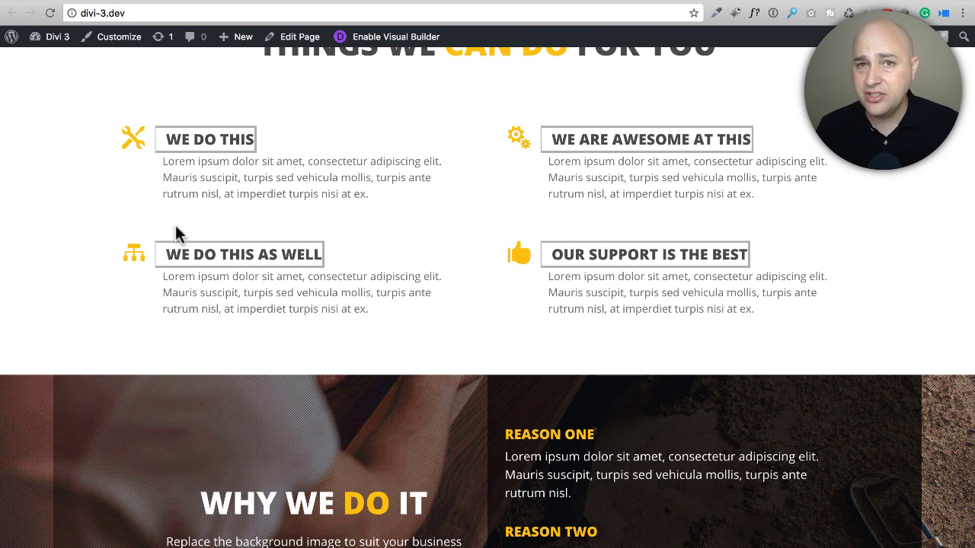
{"action": "scroll", "coordinate": [546, 159], "scroll_direction": "up", "scroll_amount": 15}
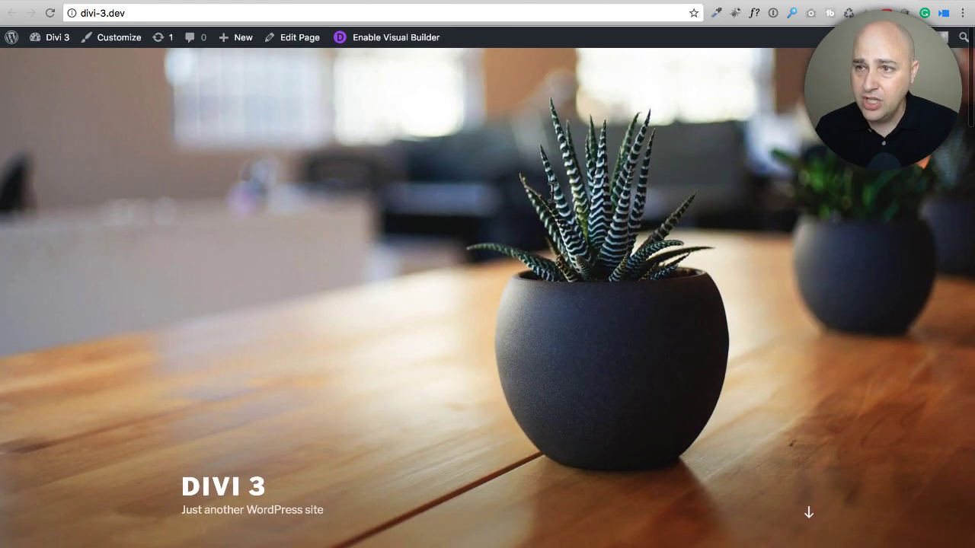
{"action": "scroll", "coordinate": [533, 81], "scroll_direction": "down", "scroll_amount": 3}
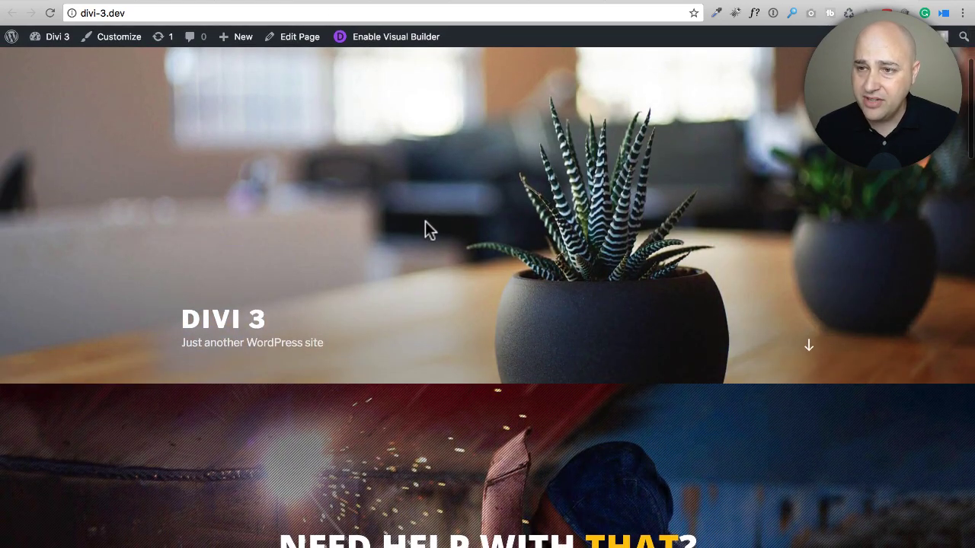
{"action": "scroll", "coordinate": [429, 229], "scroll_direction": "down", "scroll_amount": 10}
{"action": "scroll", "coordinate": [435, 224], "scroll_direction": "down", "scroll_amount": 20}
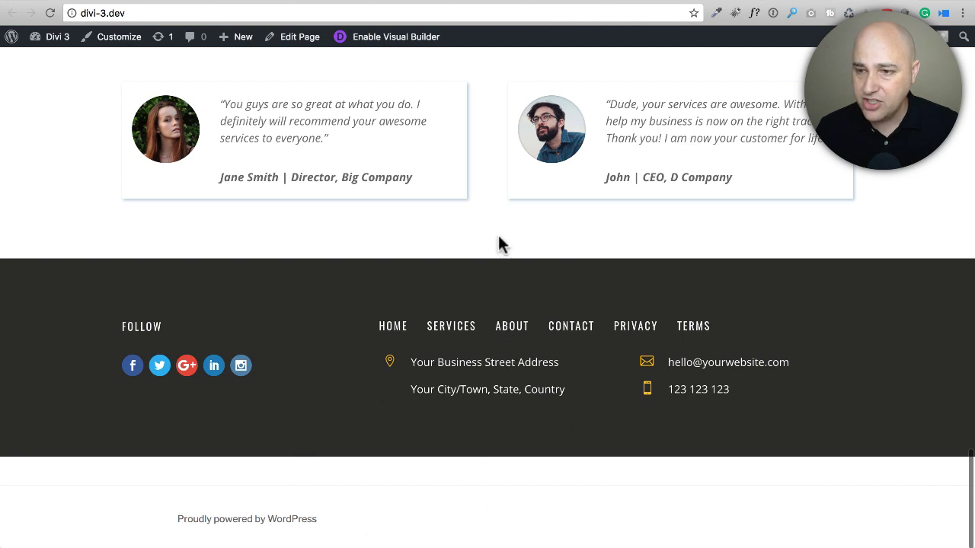
- Change the Home template to FW Fullwidth No Header Footer, update, and return to the live page
{"action": "key", "text": "super+bracketleft"}
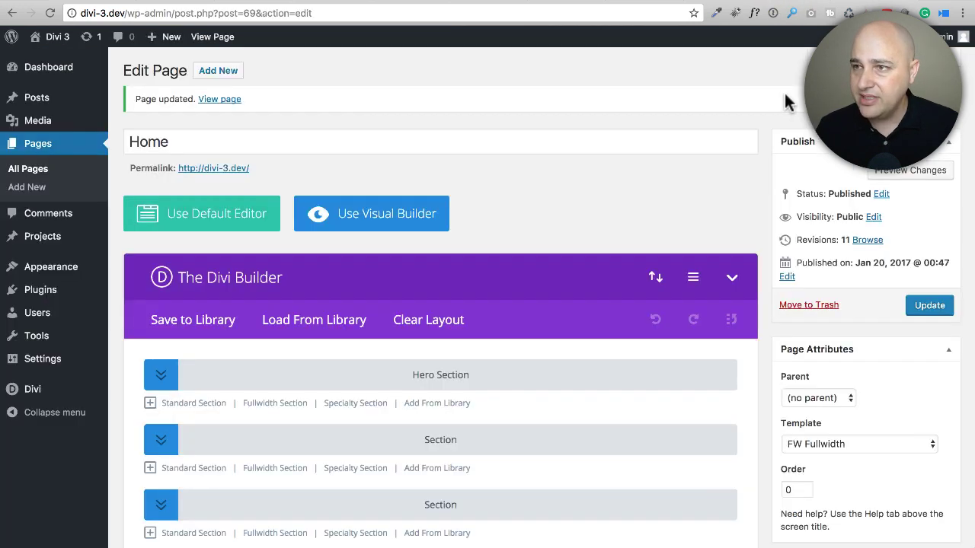
{"action": "scroll", "coordinate": [859, 415], "scroll_direction": "down", "scroll_amount": 2}
{"action": "left_click", "coordinate": [855, 379]}
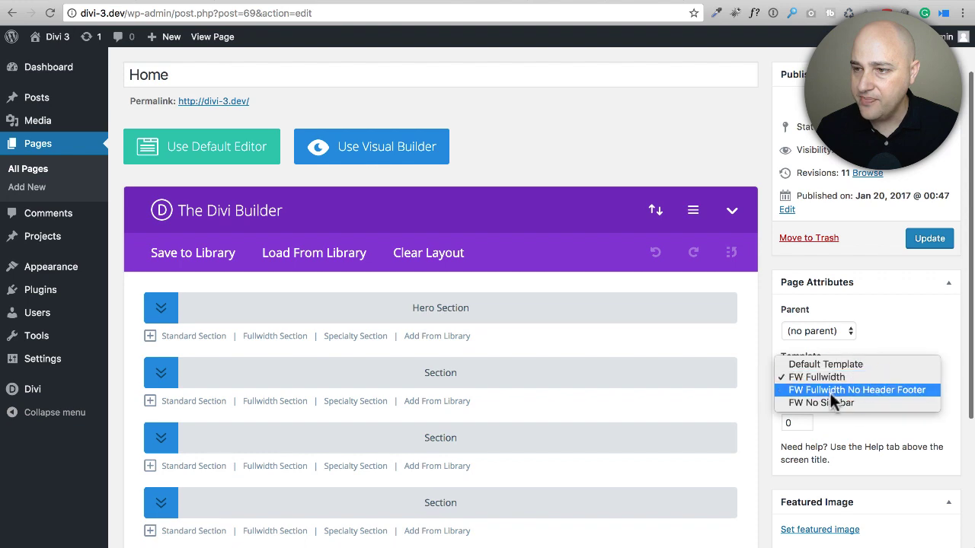
{"action": "left_click", "coordinate": [822, 390]}
{"action": "left_click", "coordinate": [929, 240]}
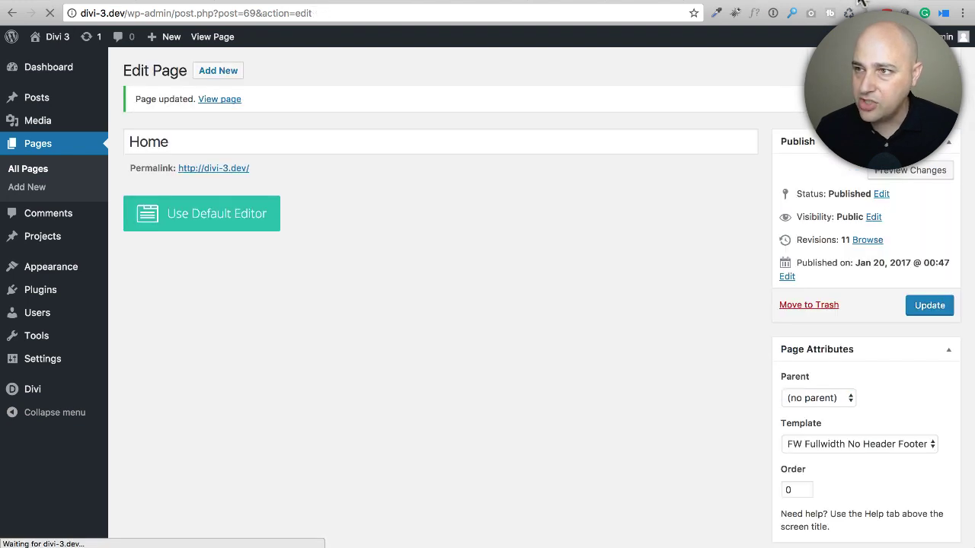
{"action": "key", "text": "ctrl+Tab"}
- Reload the home page and scroll to confirm the Twenty Seventeen header and footer are gone
{"action": "left_click", "coordinate": [48, 13]}
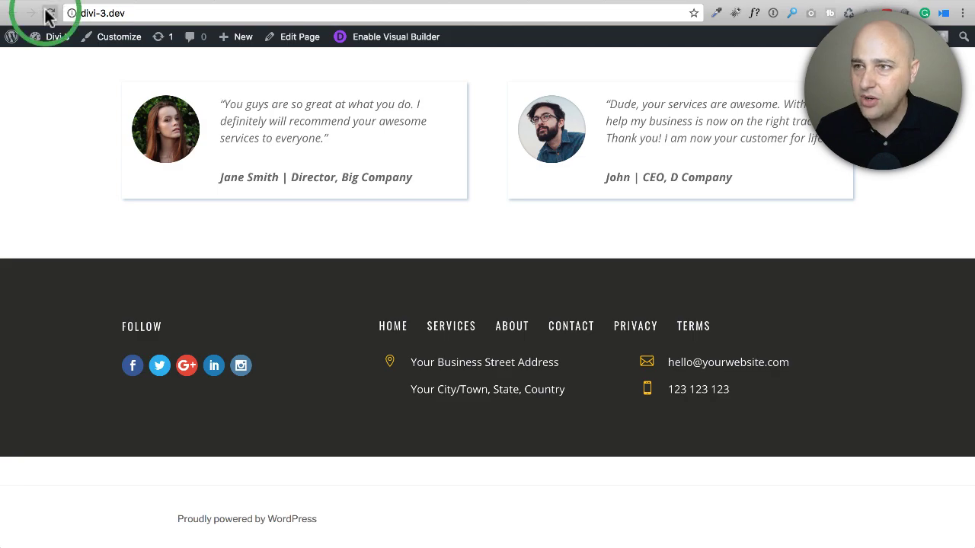
{"action": "scroll", "coordinate": [66, 303], "scroll_direction": "up", "scroll_amount": 20}
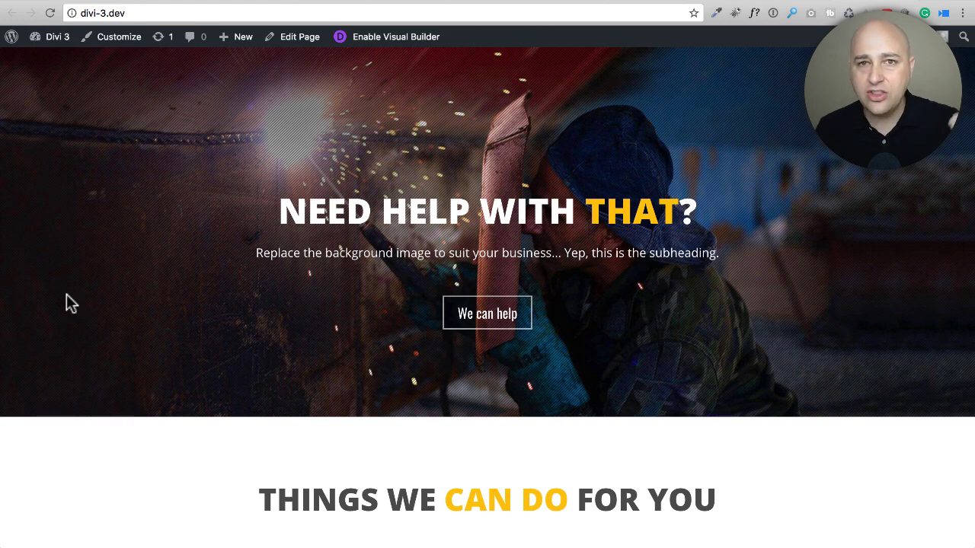
{"action": "scroll", "coordinate": [66, 303], "scroll_direction": "down", "scroll_amount": 20}
{"action": "scroll", "coordinate": [67, 303], "scroll_direction": "up", "scroll_amount": 10}
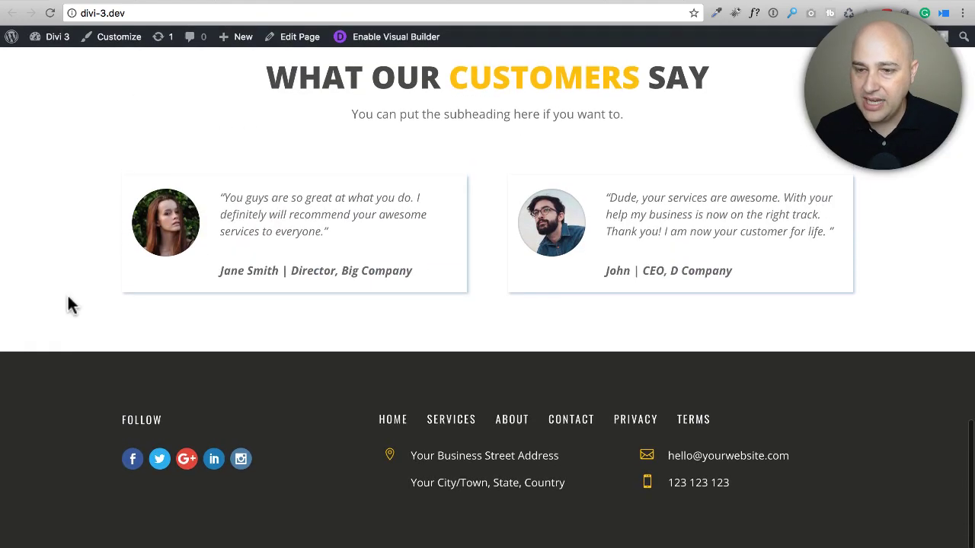
{"action": "scroll", "coordinate": [68, 303], "scroll_direction": "up", "scroll_amount": 10}
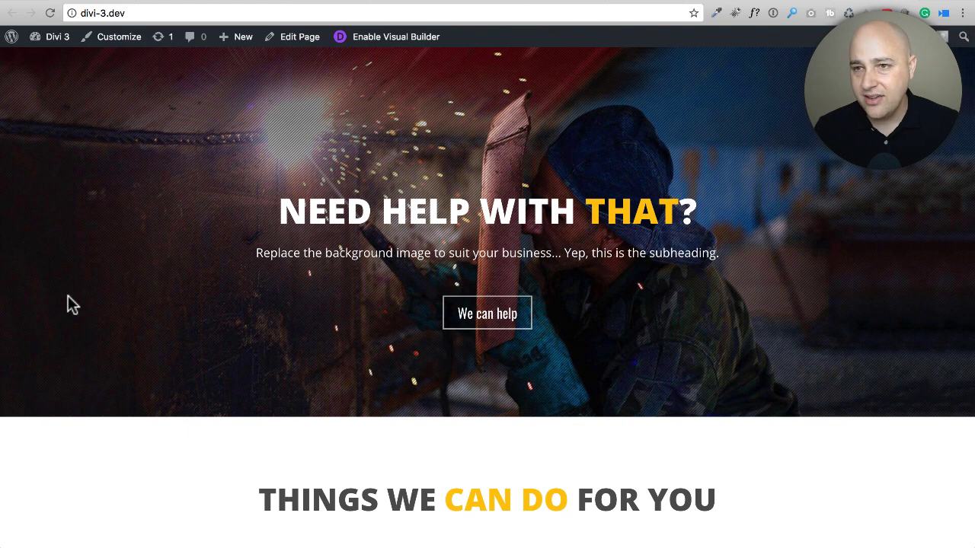